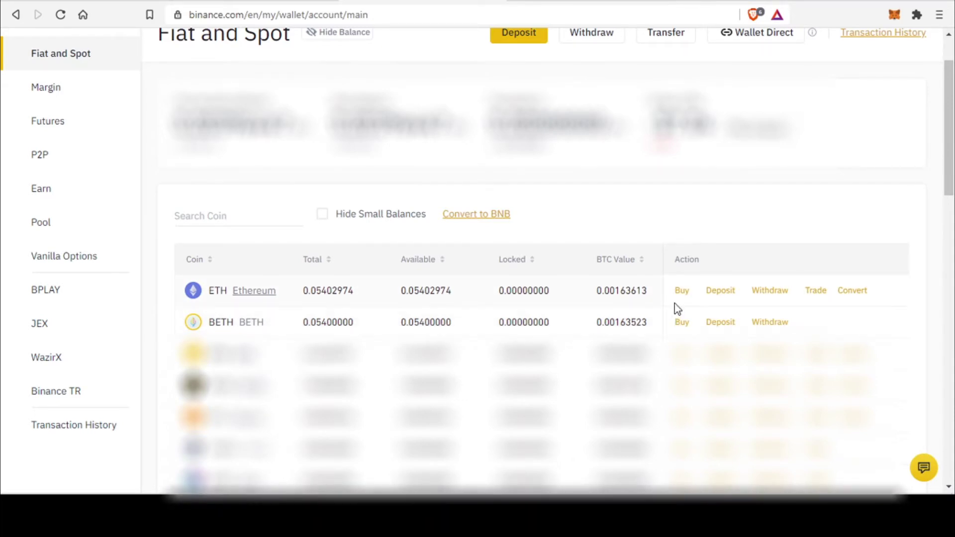
# Step: Go to the Fiat and Spot wallet and open the withdrawal form for ETH (Ethereum)
pyautogui.scroll(2, 666, 283)
pyautogui.moveTo(671, 49)
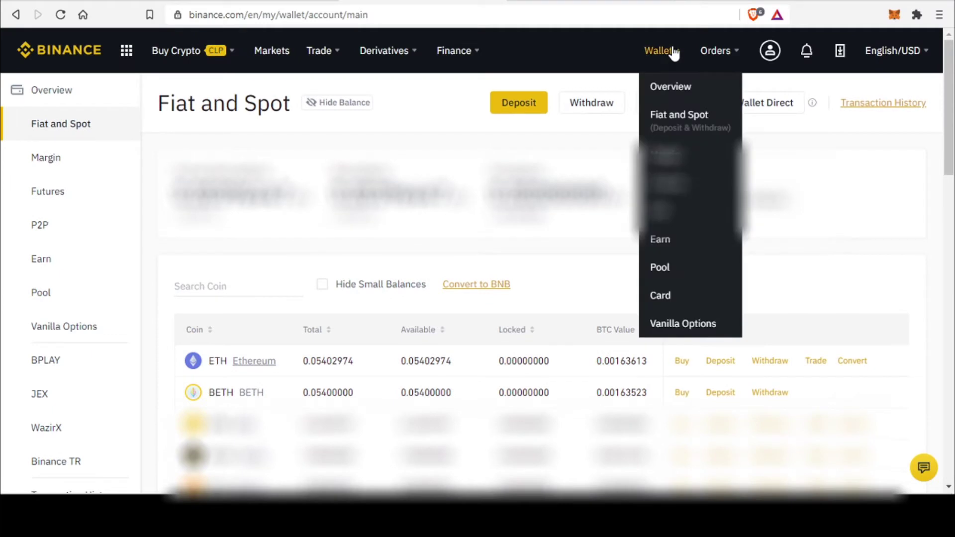
pyautogui.click(678, 116)
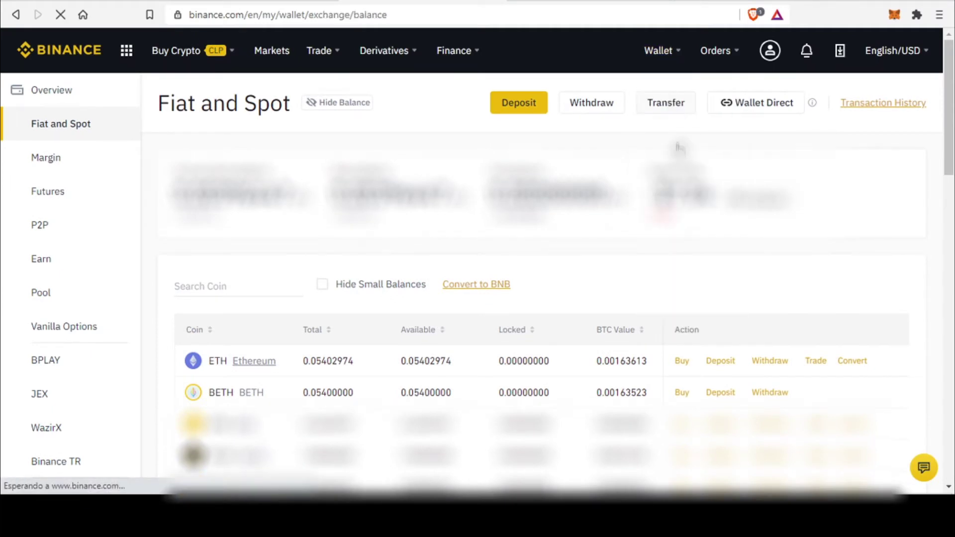
pyautogui.scroll(-2, 679, 224)
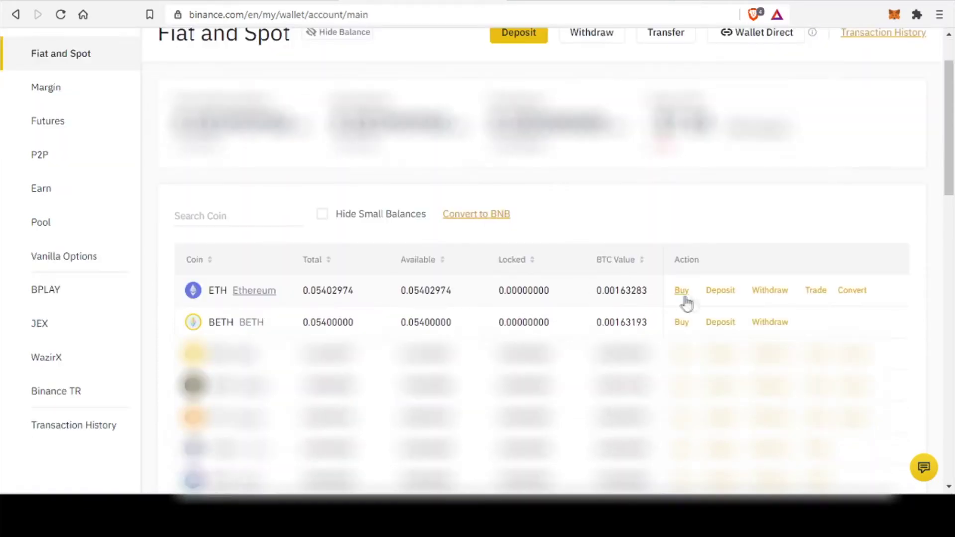
pyautogui.click(778, 294)
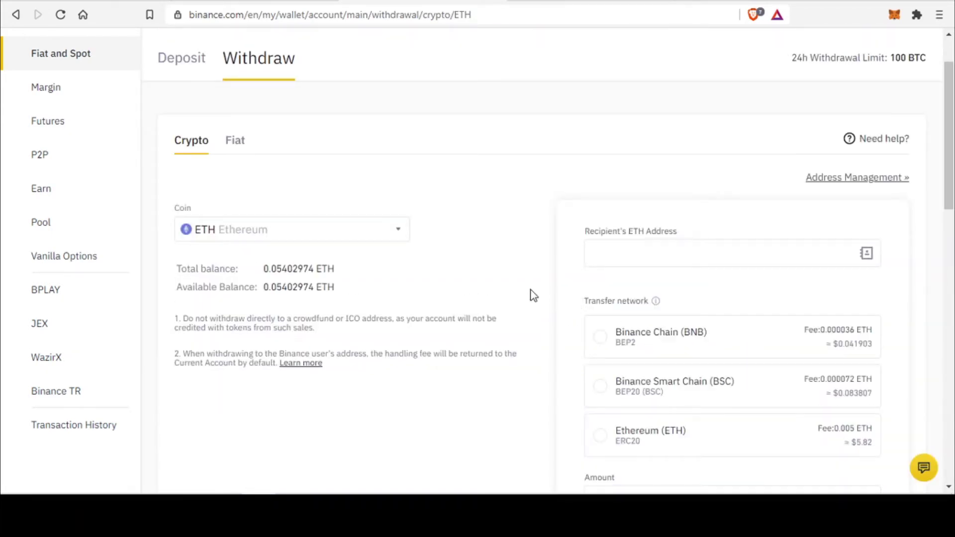
# Step: Copy the Primary account's address from the MetaMask wallet and enter it as the recipient's ETH address
pyautogui.click(688, 251)
pyautogui.click(898, 17)
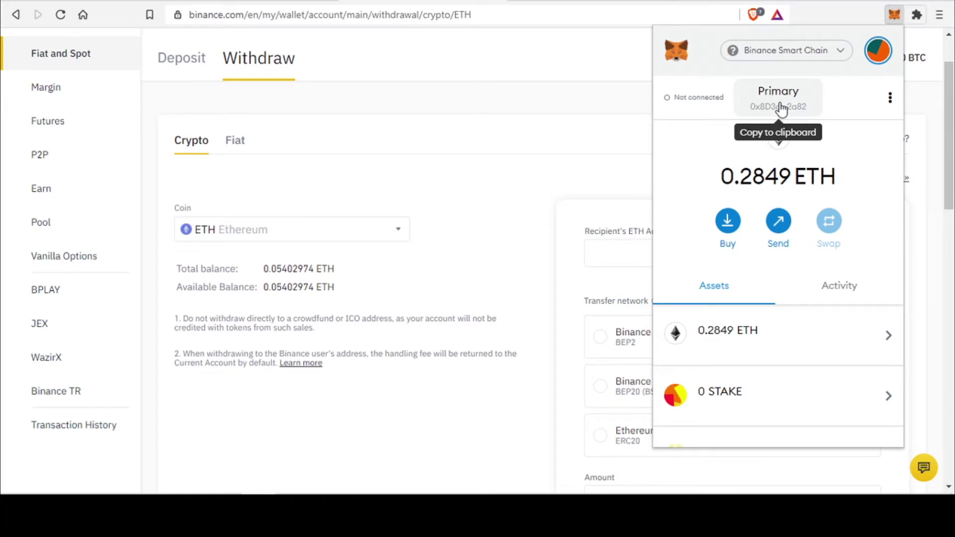
pyautogui.click(781, 107)
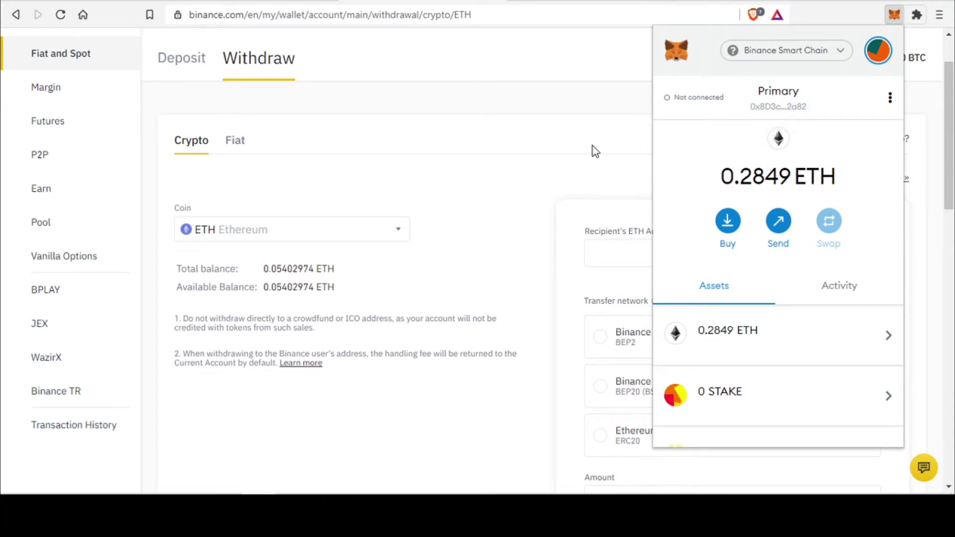
pyautogui.click(813, 56)
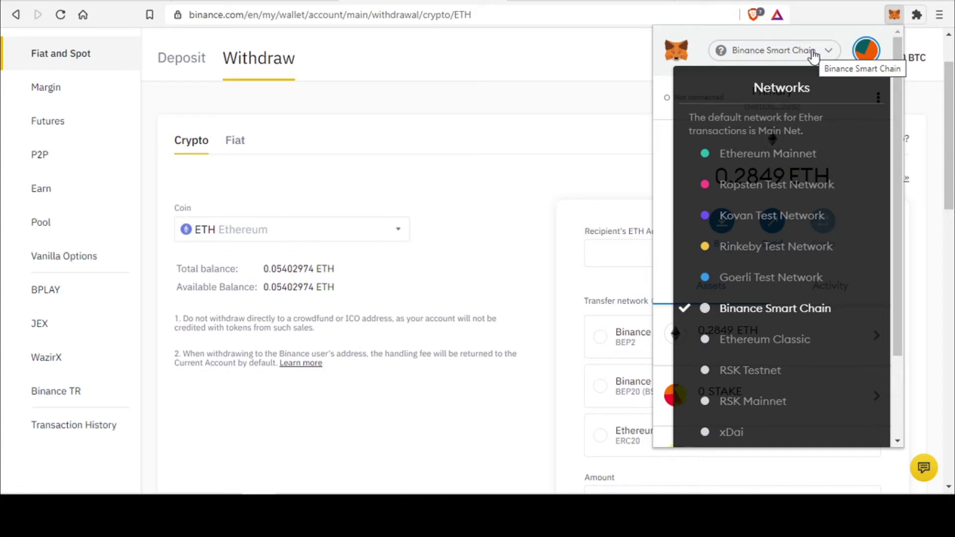
pyautogui.click(813, 56)
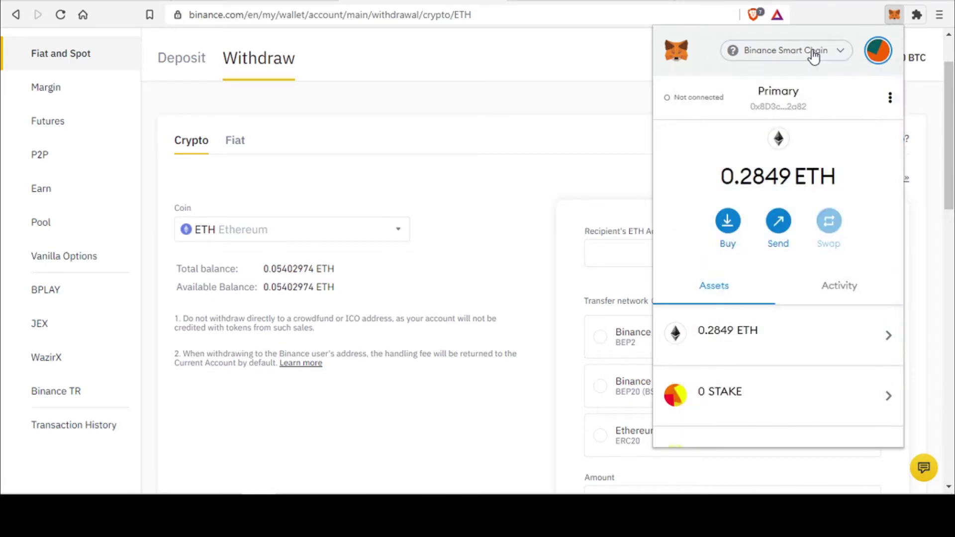
pyautogui.click(895, 15)
pyautogui.click(656, 253)
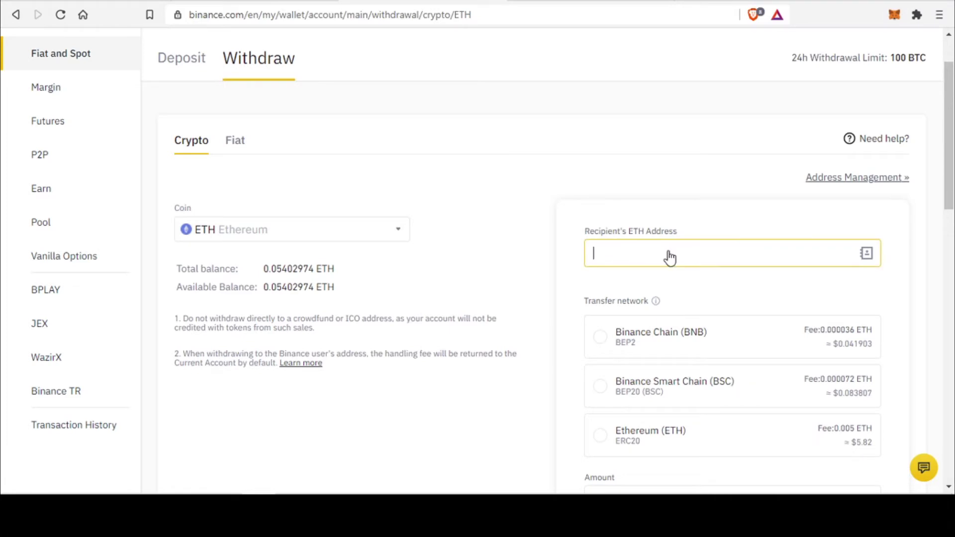
pyautogui.hotkey('ctrl', 'v')
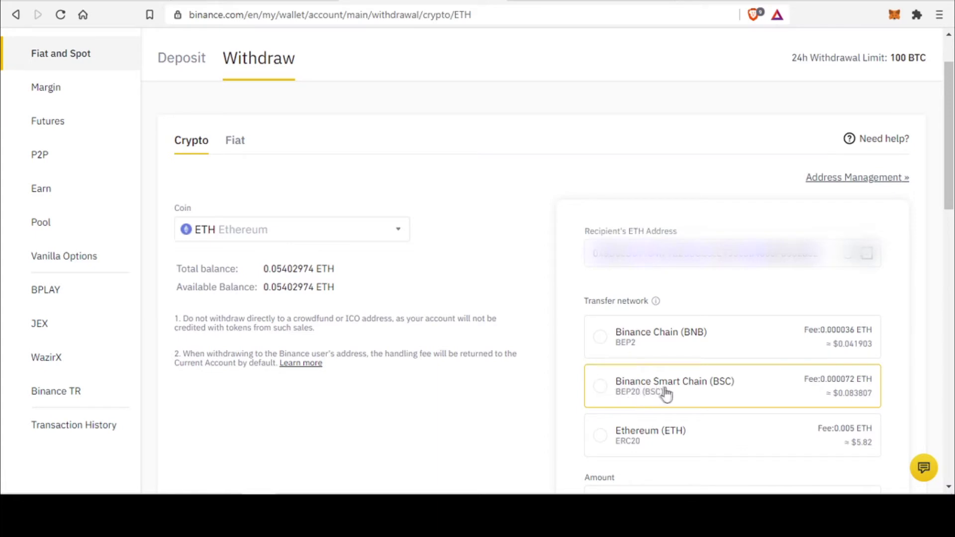
# Step: Choose Binance Smart Chain (BSC) as the transfer network, acknowledging the notice, and set the amount to the maximum of 0.05402974 ETH
pyautogui.click(601, 387)
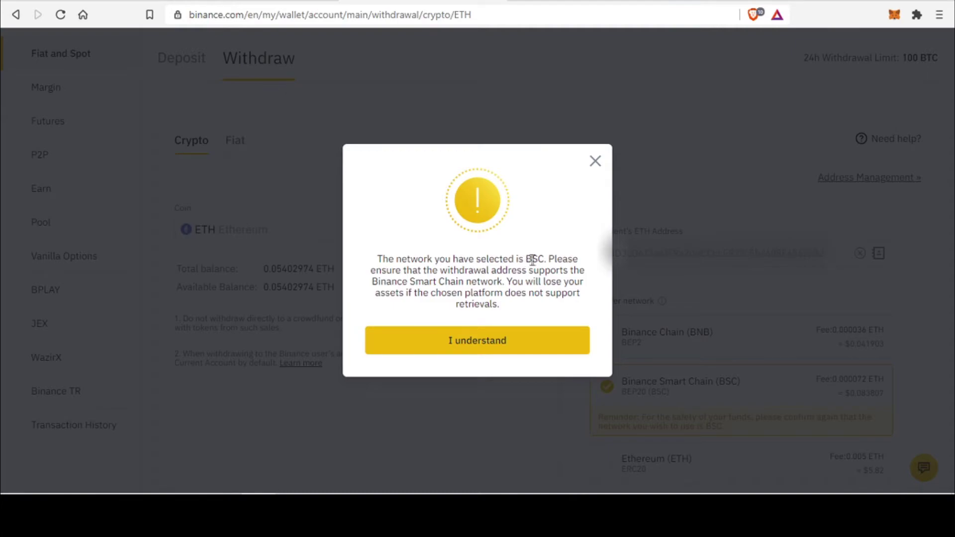
pyautogui.click(493, 340)
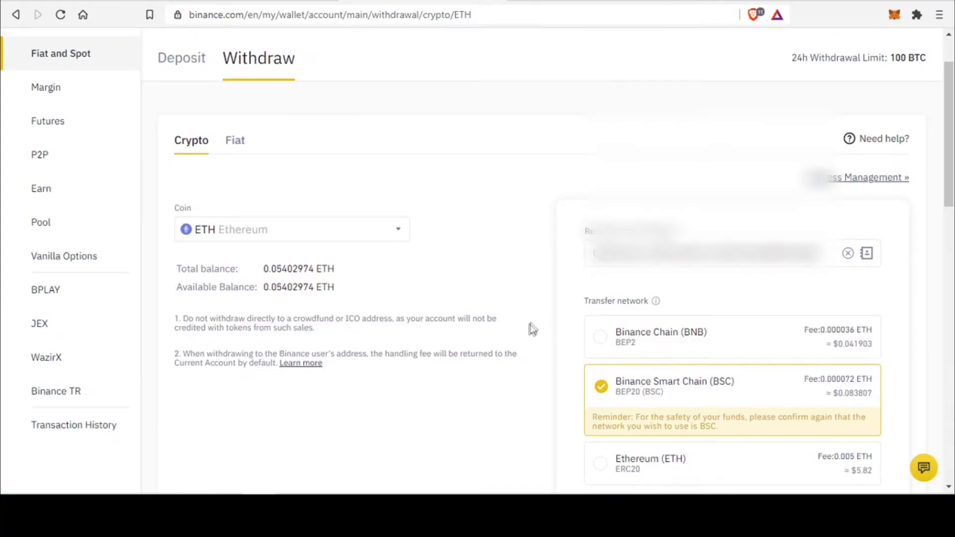
pyautogui.scroll(-3, 542, 316)
pyautogui.click(676, 388)
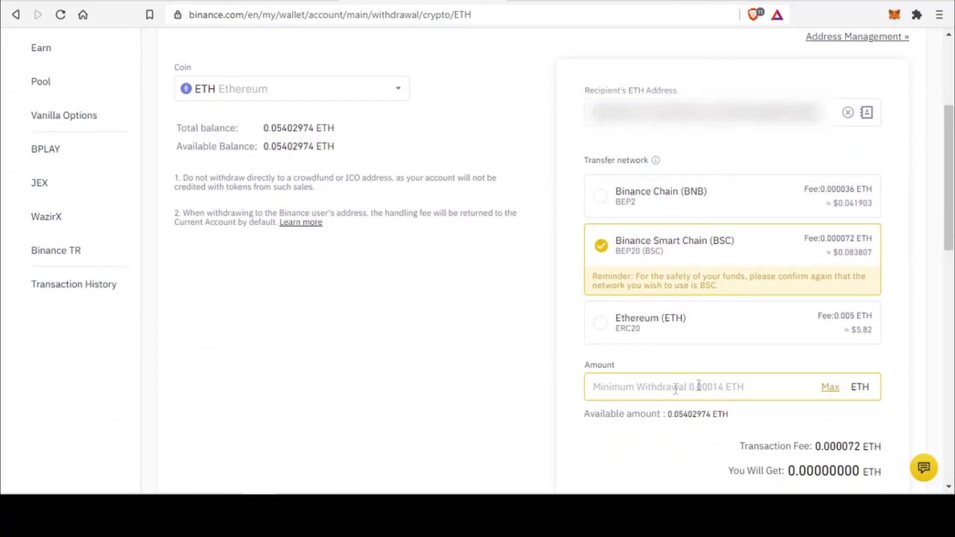
pyautogui.click(831, 387)
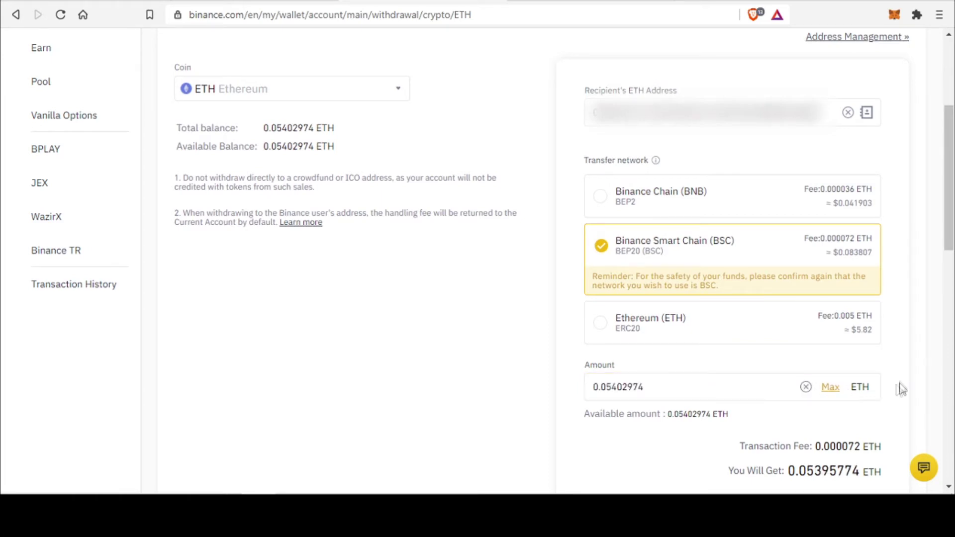
# Step: Submit the ETH withdrawal request and review its confirmation page
pyautogui.scroll(-3, 900, 386)
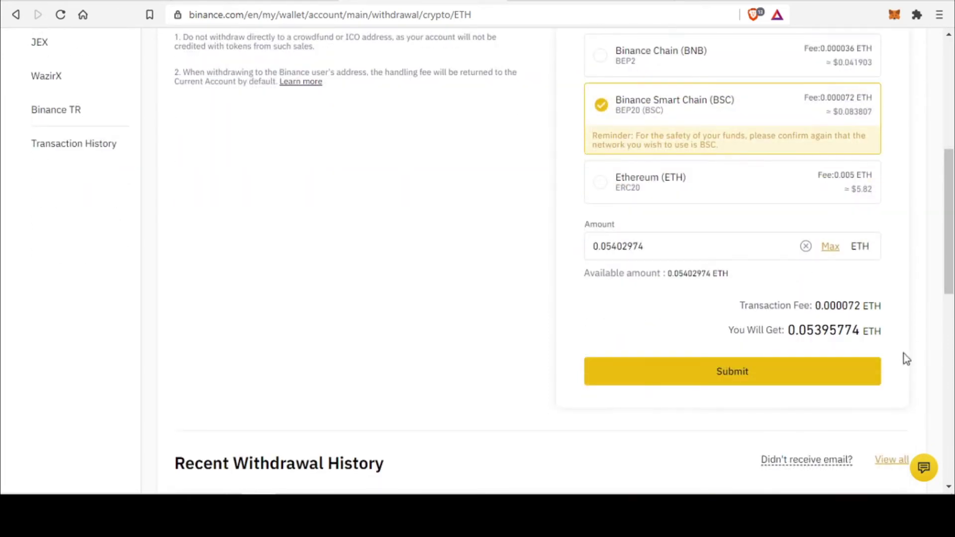
pyautogui.click(734, 376)
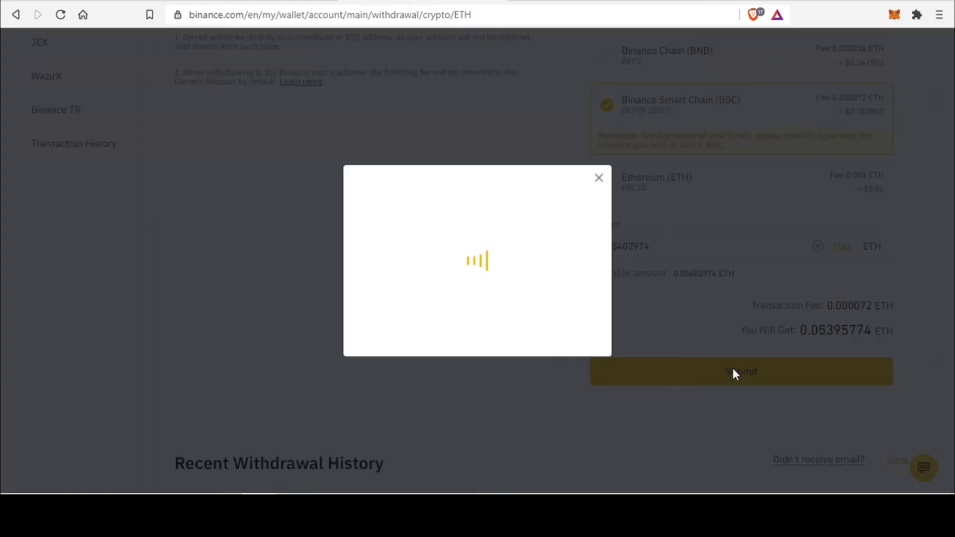
pyautogui.scroll(-1, 504, 319)
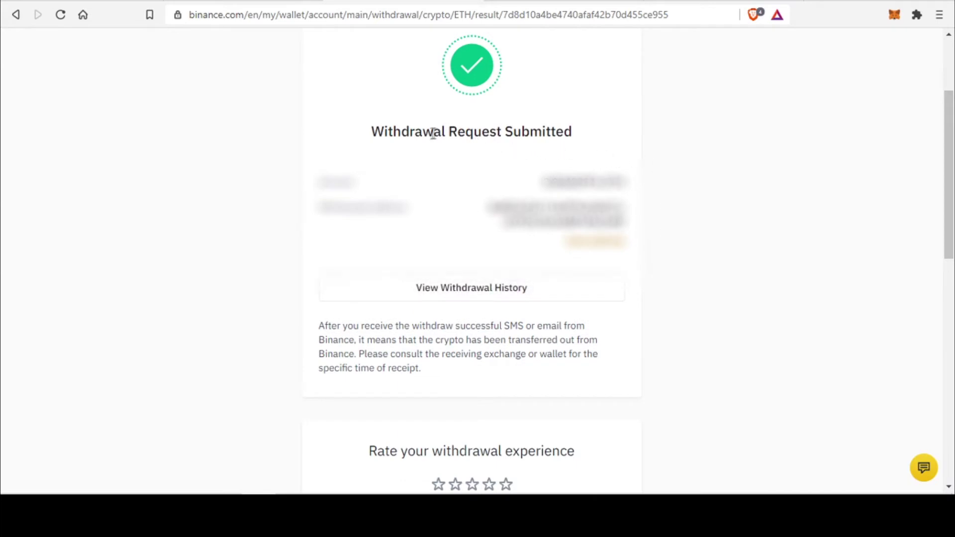
pyautogui.scroll(-2, 655, 190)
pyautogui.scroll(-2, 662, 222)
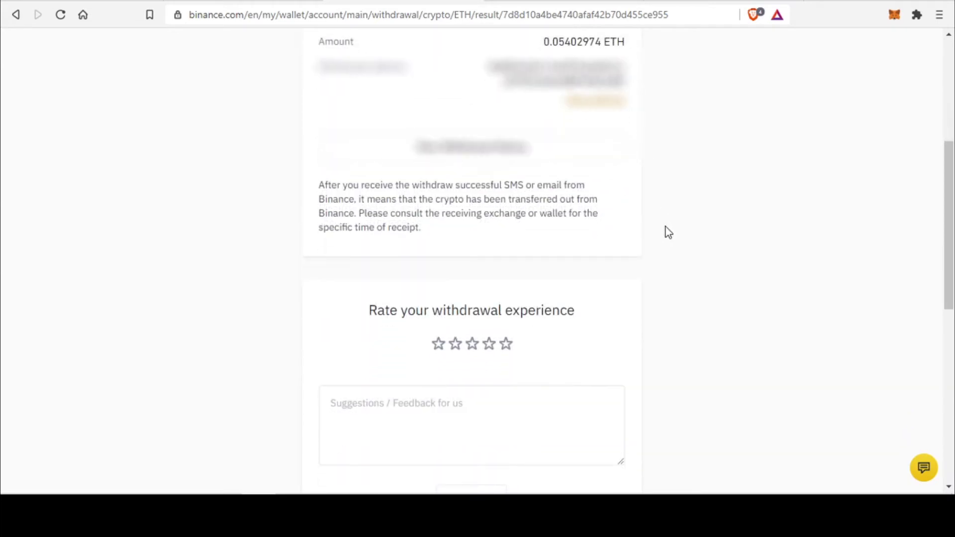
pyautogui.scroll(6, 667, 222)
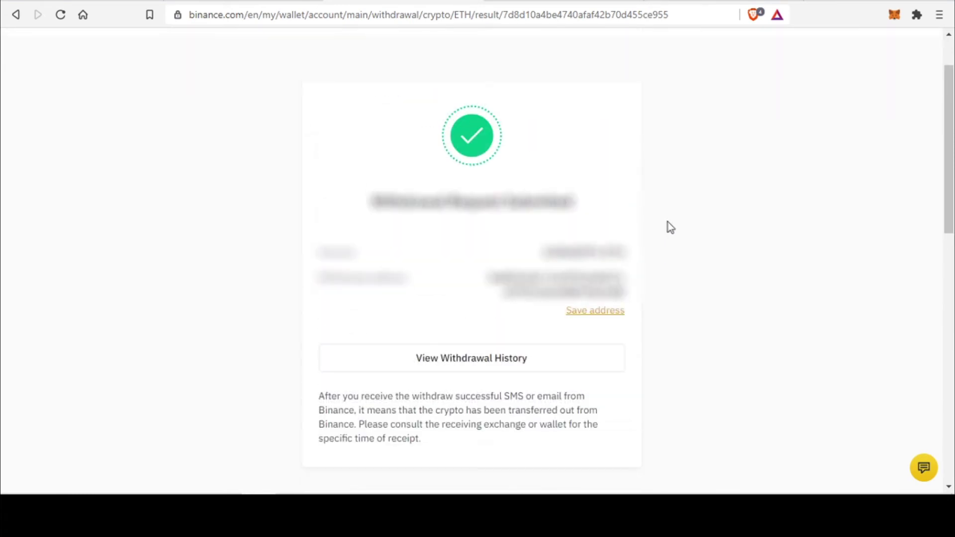
# Step: Copy the Binance Beacon ETH (BETH) contract address from BscScan and start adding a token in MetaMask
pyautogui.click(894, 14)
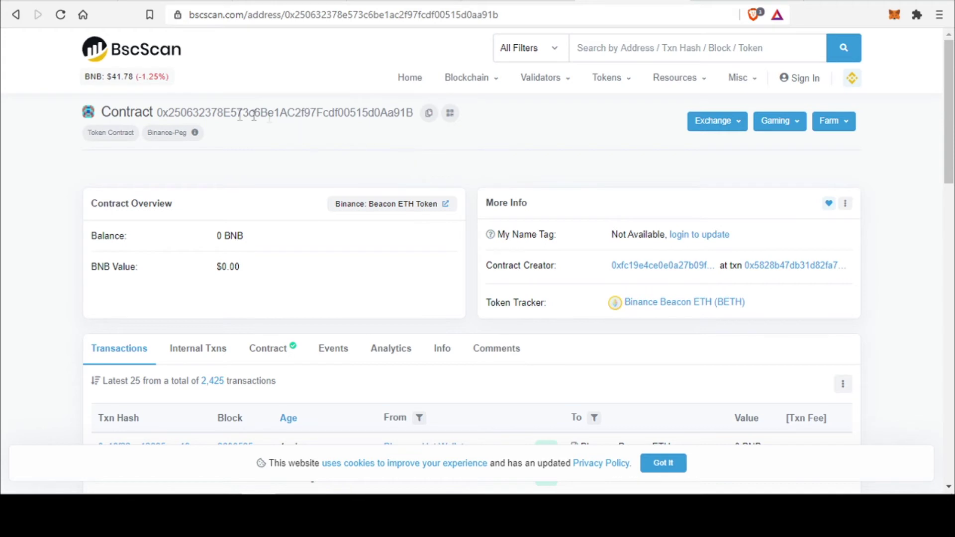
pyautogui.click(428, 113)
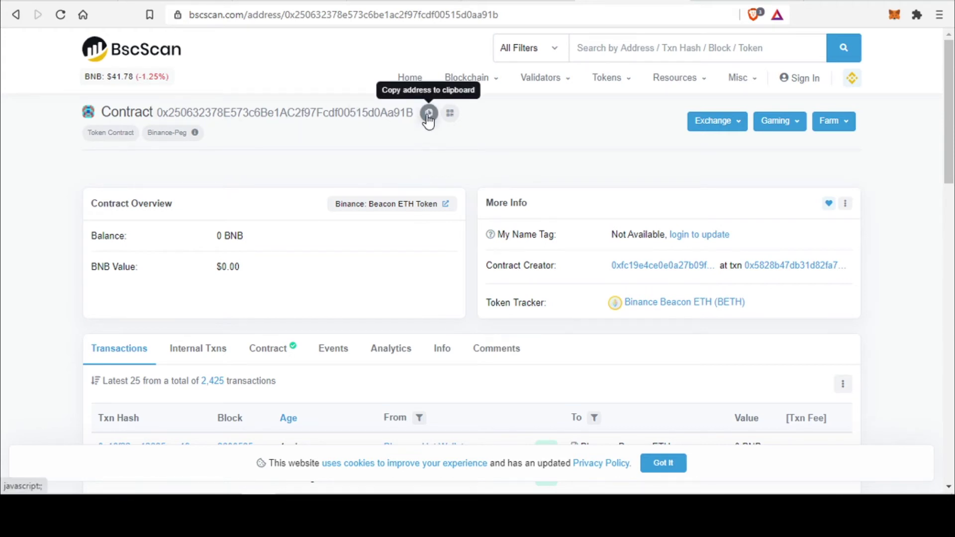
pyautogui.click(899, 22)
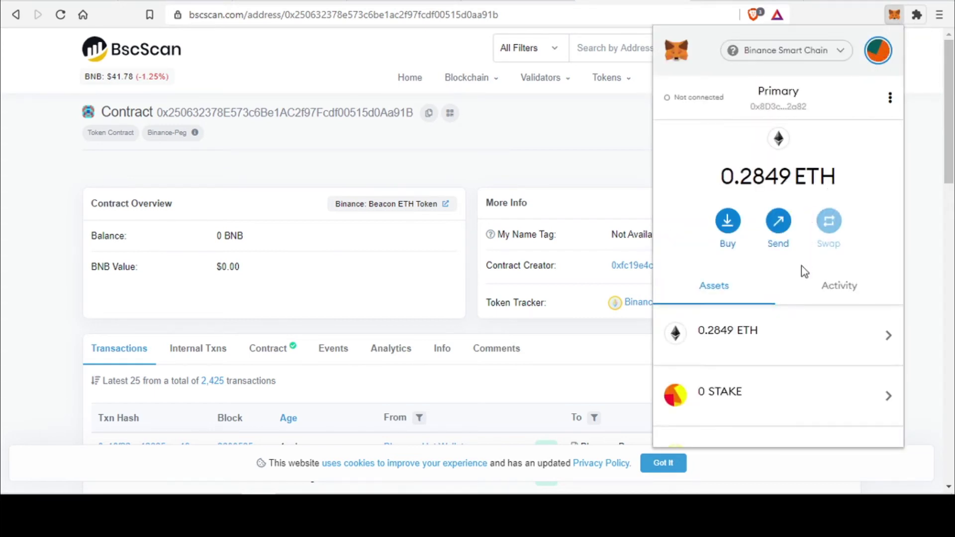
pyautogui.scroll(-5, 802, 273)
pyautogui.scroll(-2, 802, 278)
pyautogui.click(774, 423)
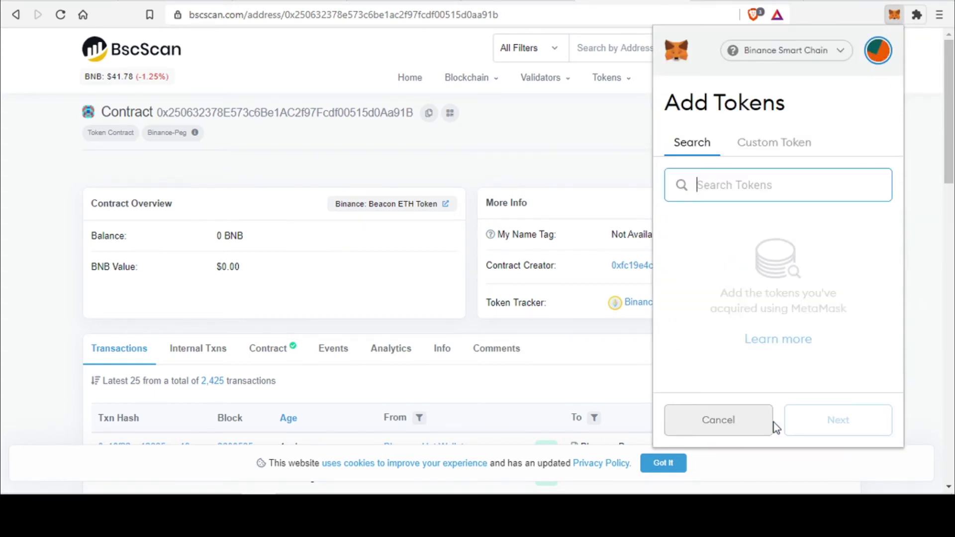
# Step: Add BETH as a custom token using contract address 0x250632378E573c6Be1AC2f97Fcdf00515d0Aa91B and close the wallet
pyautogui.click(772, 144)
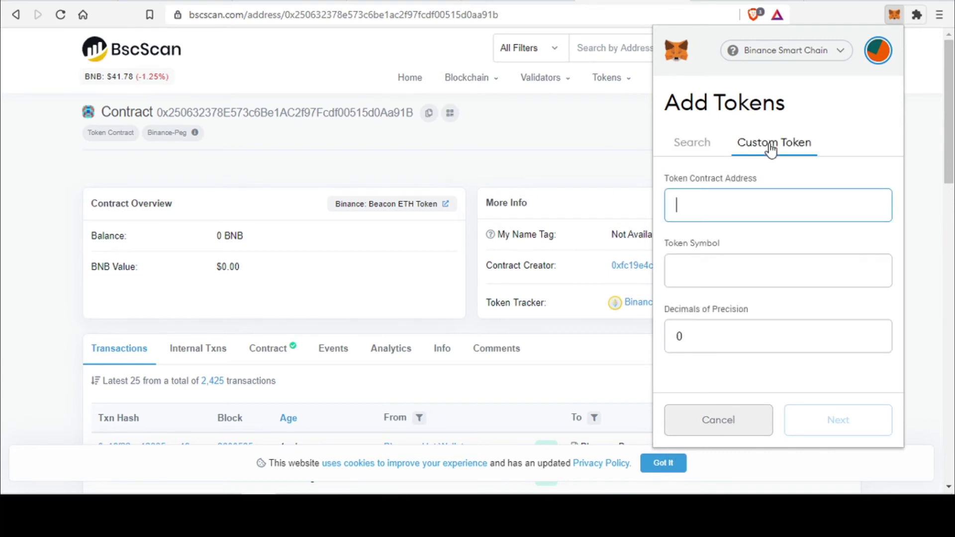
pyautogui.click(766, 207)
pyautogui.hotkey('ctrl', 'v')
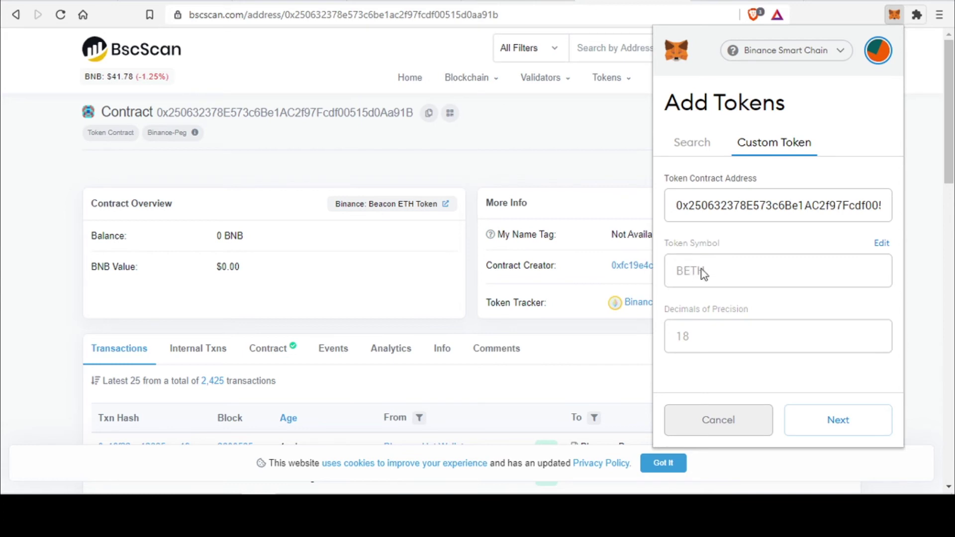
pyautogui.click(838, 419)
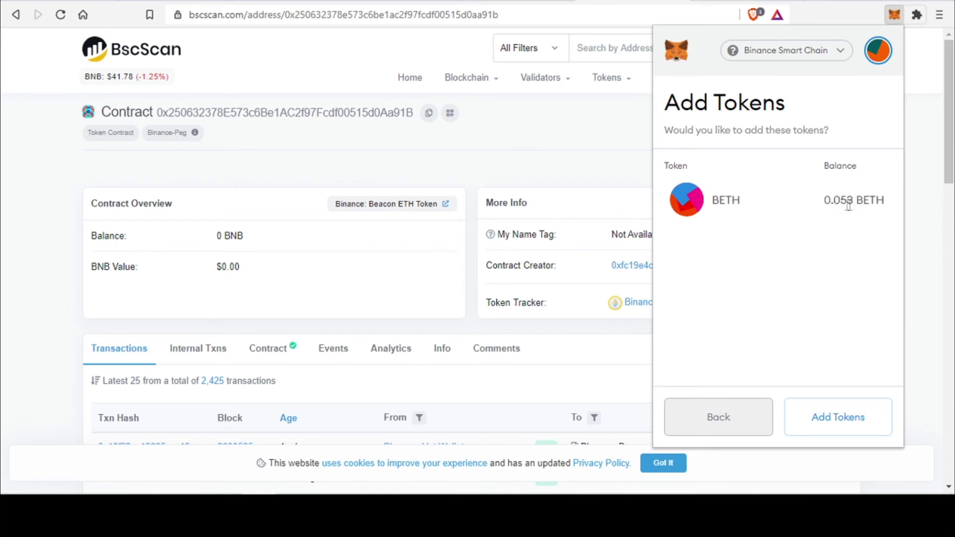
pyautogui.click(850, 416)
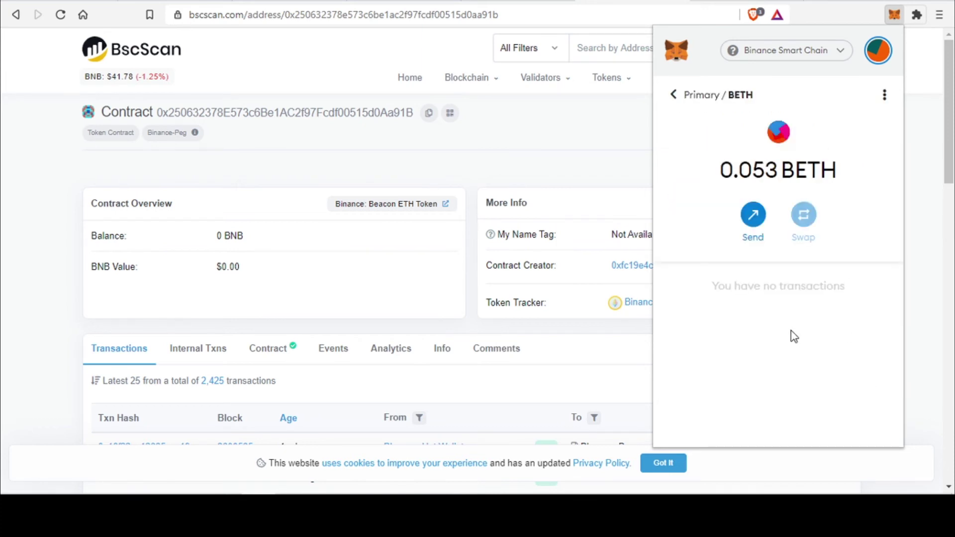
pyautogui.click(611, 133)
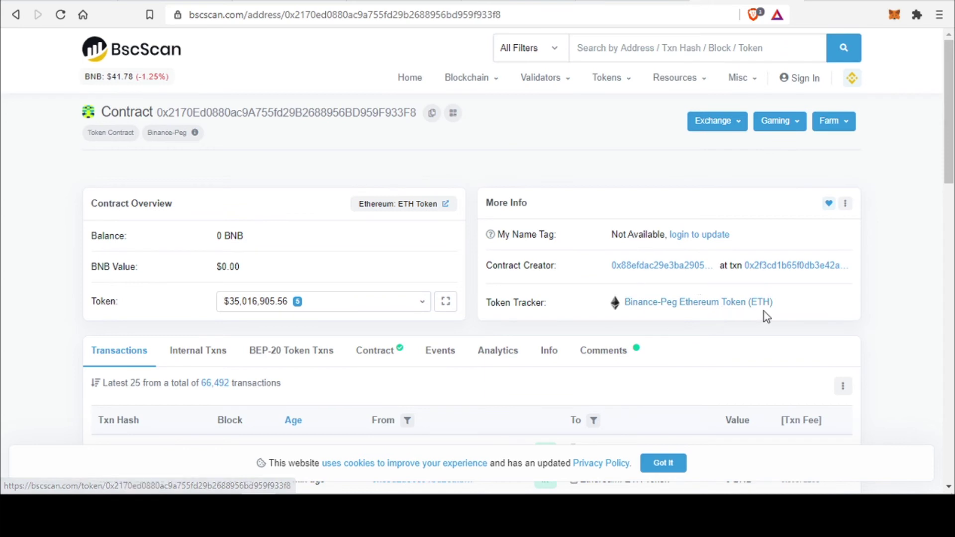
# Step: Copy the Binance-Peg Ethereum Token (ETH) contract address from BscScan and start adding another token in MetaMask
pyautogui.click(432, 113)
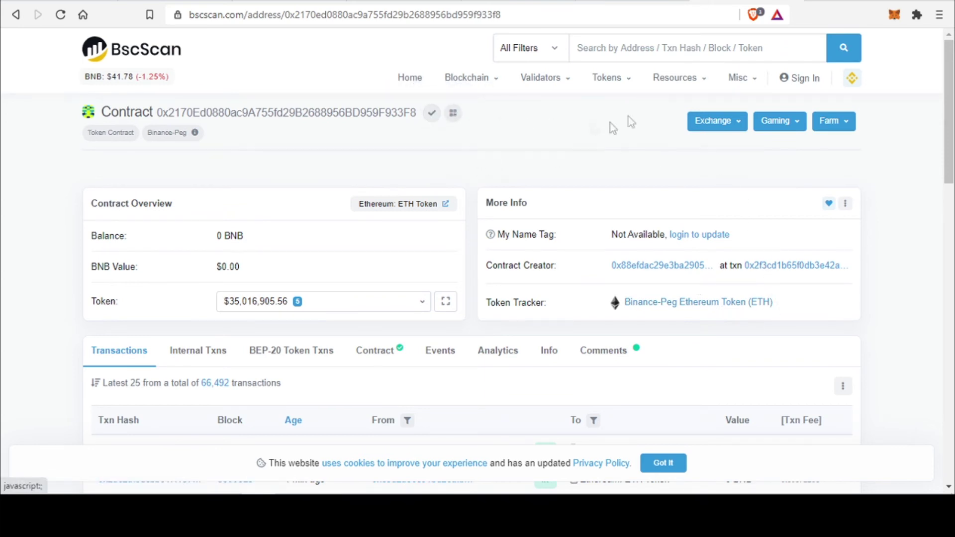
pyautogui.click(895, 15)
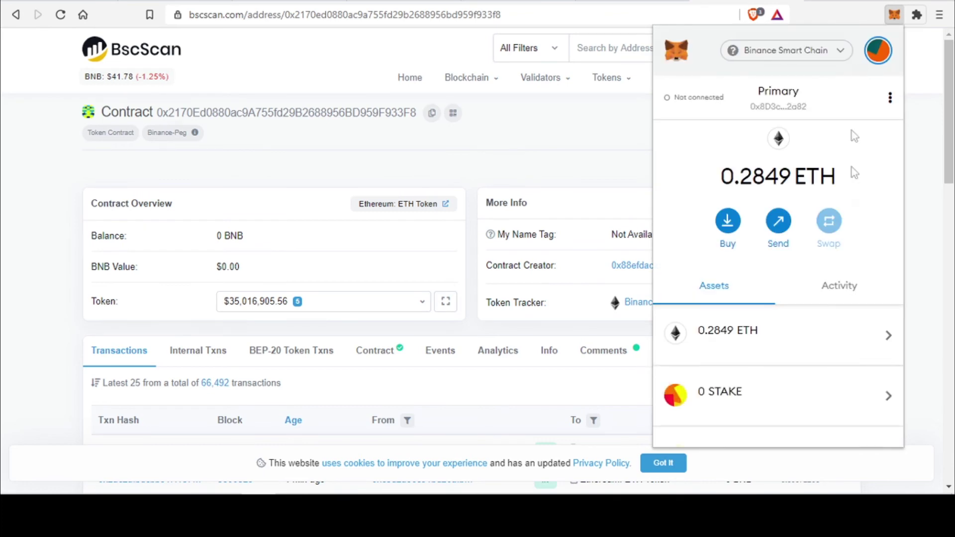
pyautogui.scroll(-5, 813, 379)
pyautogui.click(778, 421)
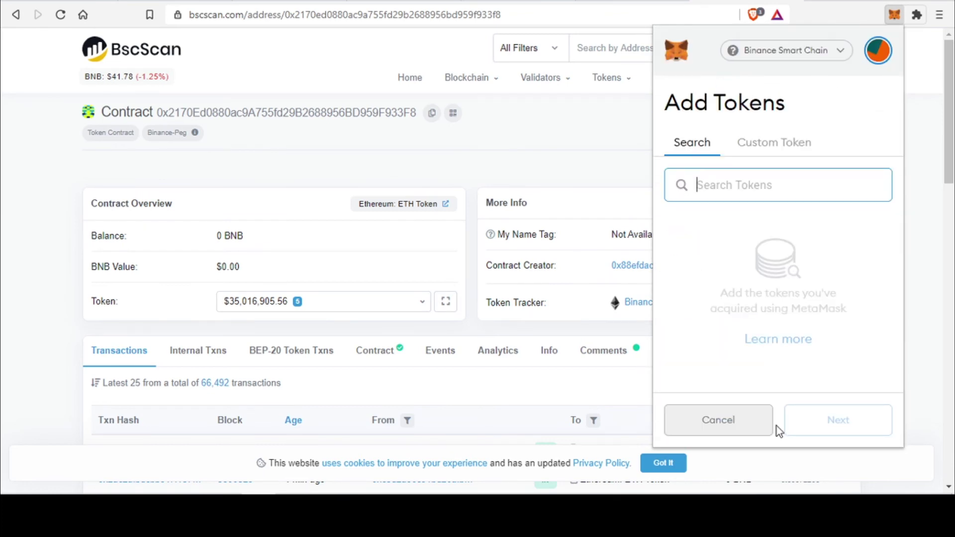
# Step: Add ETH as a custom token using contract address 0x2170Ed0880ac9A755fd29B2688956BD959F933F8 and look it up in the wallet's asset list
pyautogui.click(766, 149)
pyautogui.click(763, 202)
pyautogui.hotkey('ctrl', 'v')
pyautogui.click(829, 428)
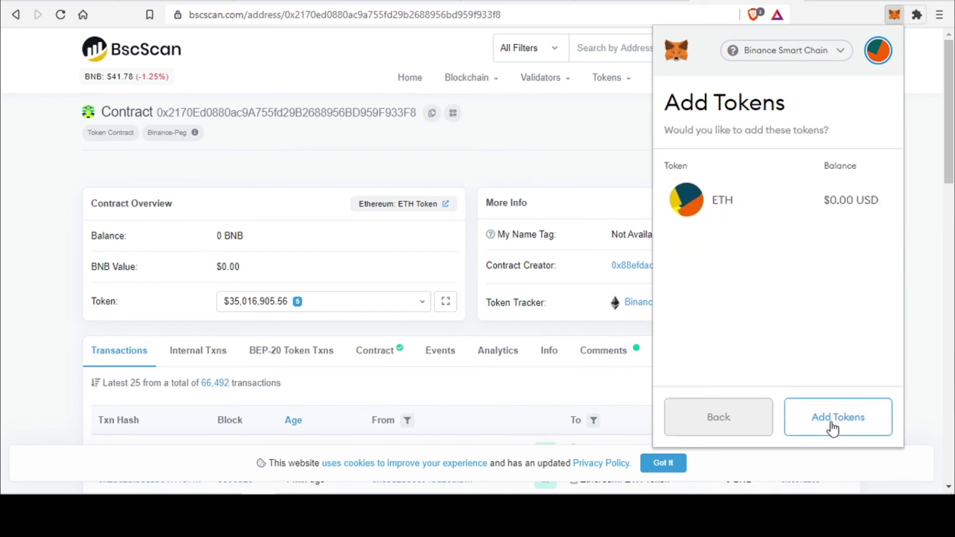
pyautogui.click(844, 426)
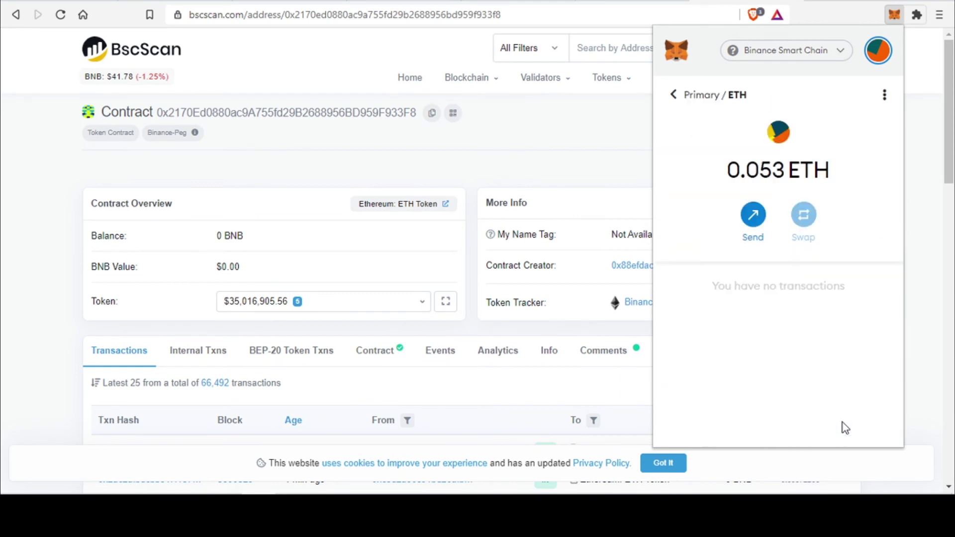
pyautogui.click(674, 95)
pyautogui.scroll(-5, 821, 273)
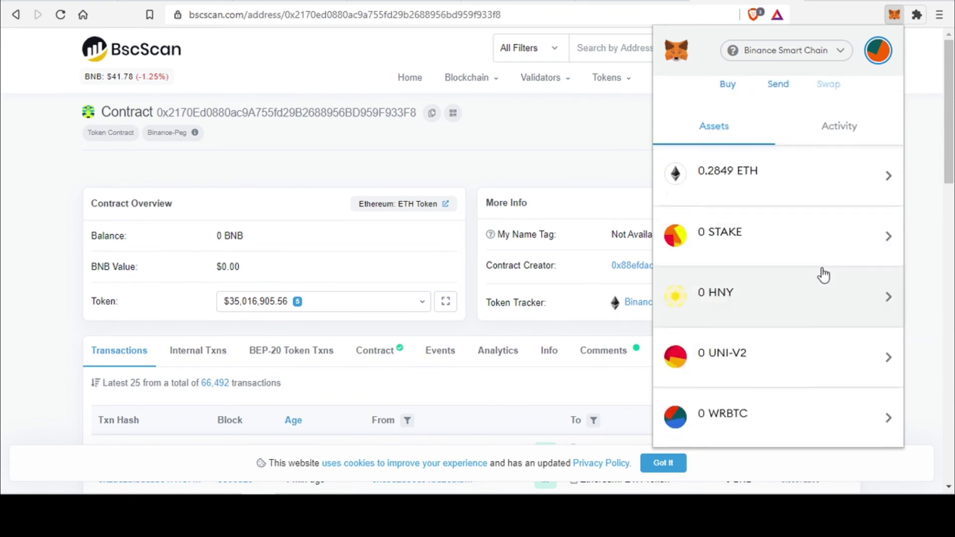
pyautogui.scroll(-1, 822, 275)
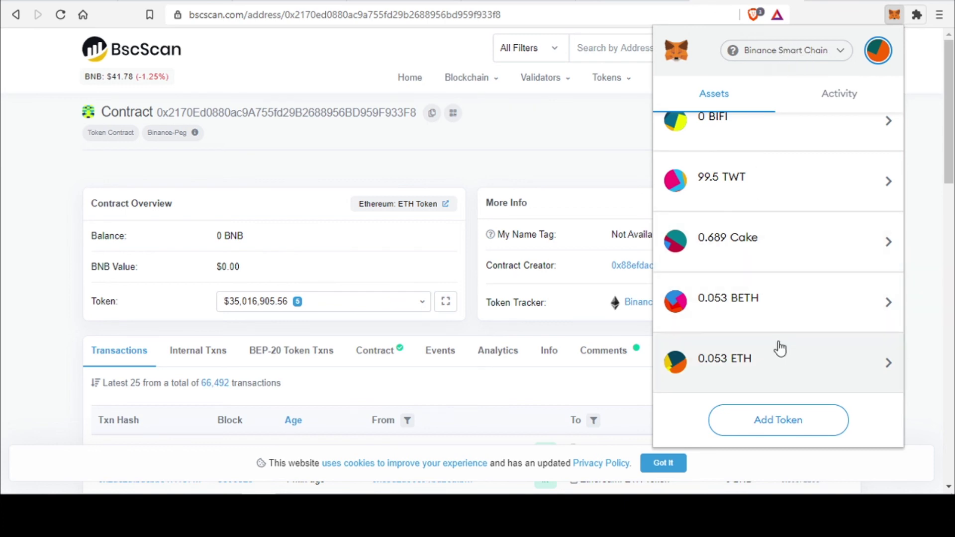
pyautogui.click(625, 157)
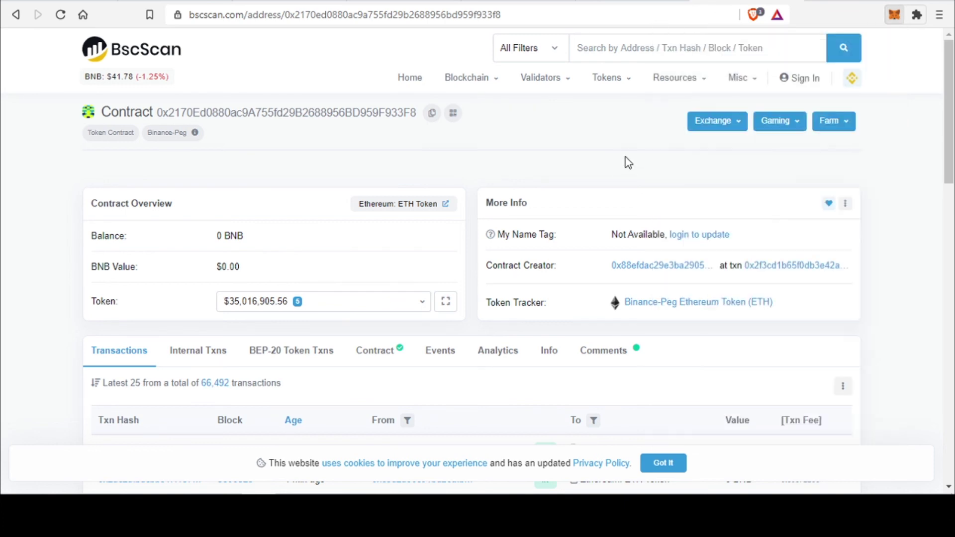